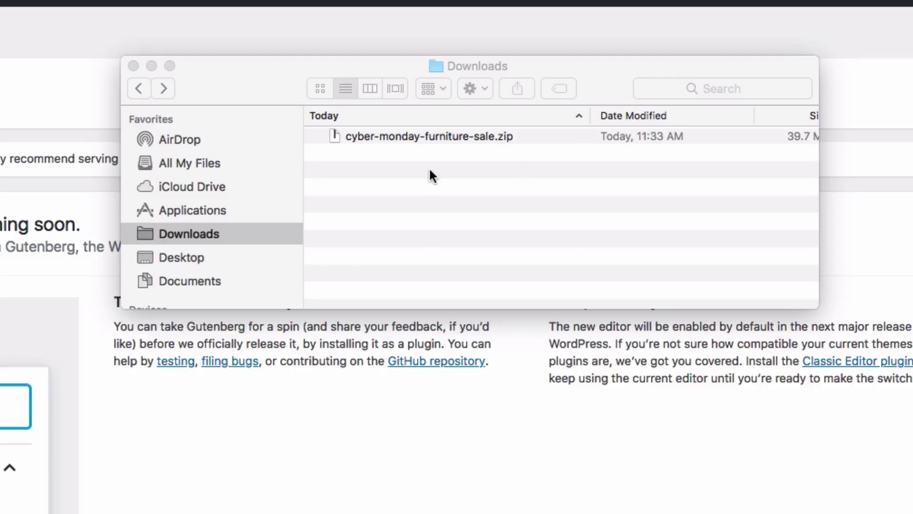
- Extract the furniture sale zip and select furniture-sale-landing-page.json in cyber-monday-furniture-sale/Imports
{"action": "double_click", "coordinate": [446, 136]}
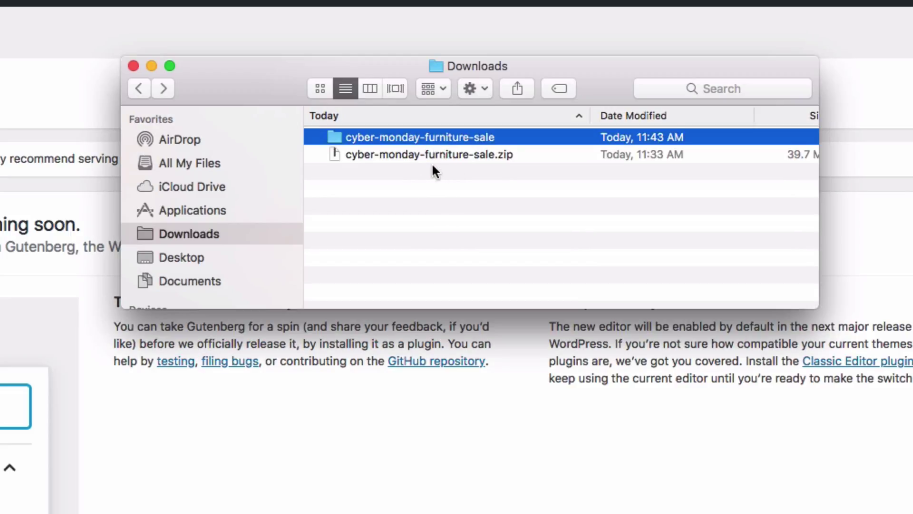
{"action": "double_click", "coordinate": [419, 138]}
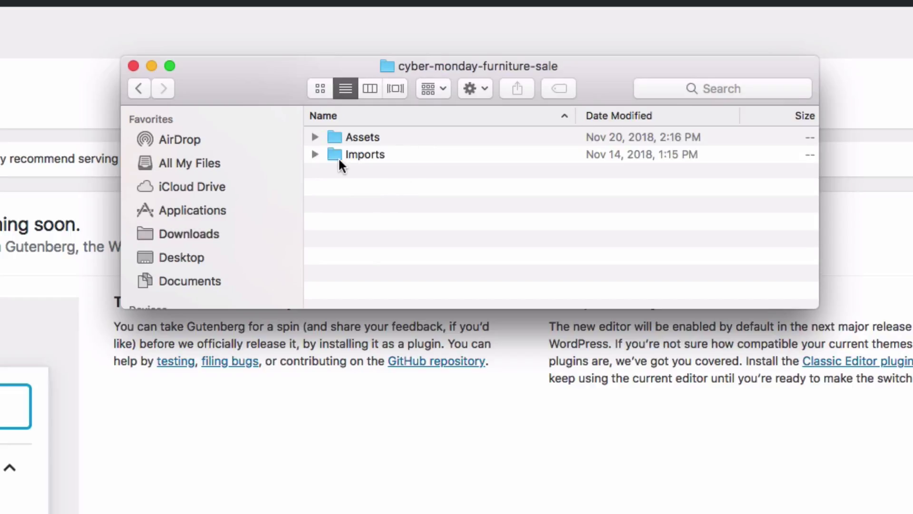
{"action": "double_click", "coordinate": [363, 154]}
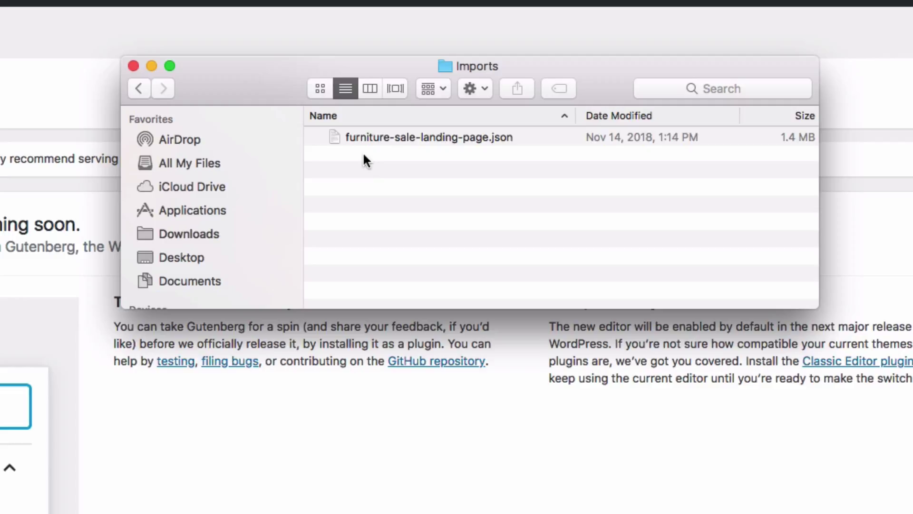
{"action": "left_click", "coordinate": [427, 142]}
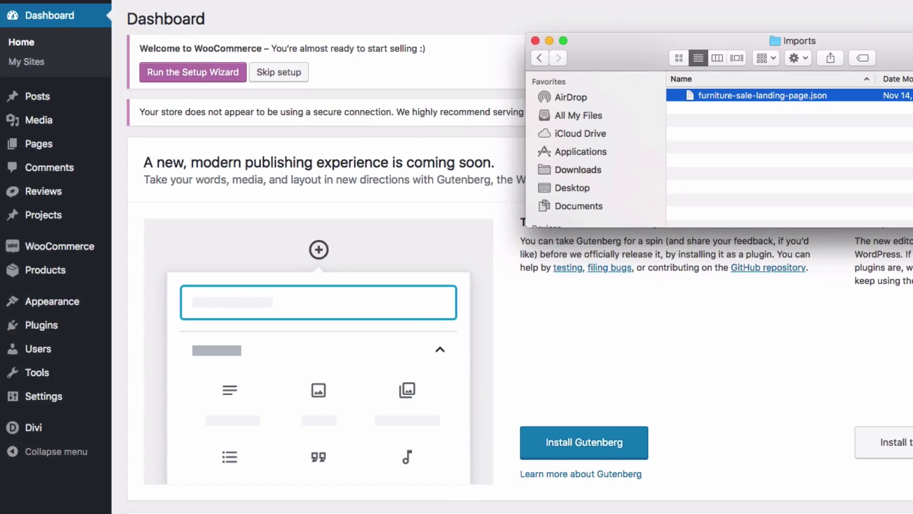
- Import furniture-sale-landing-page.json into the Divi Library through the Import & Export dialog
{"action": "key", "text": "Return"}
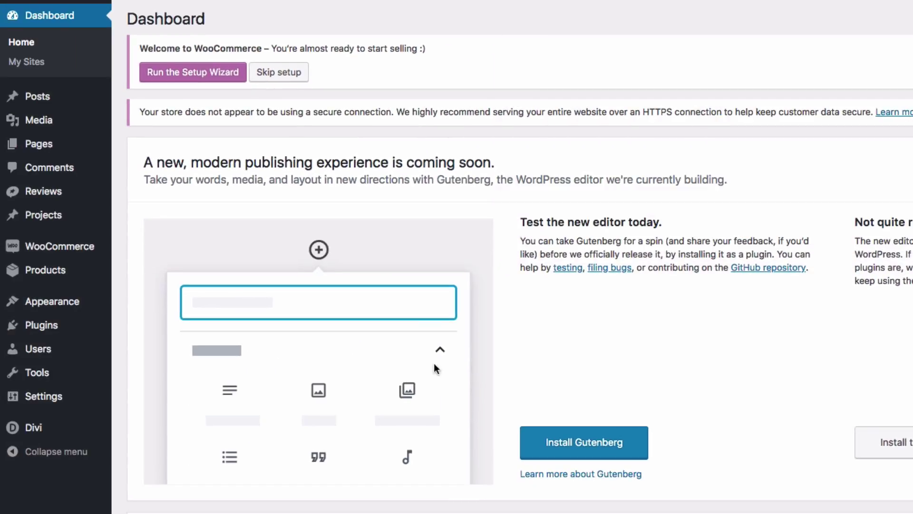
{"action": "scroll", "coordinate": [78, 394], "scroll_direction": "down", "scroll_amount": 3}
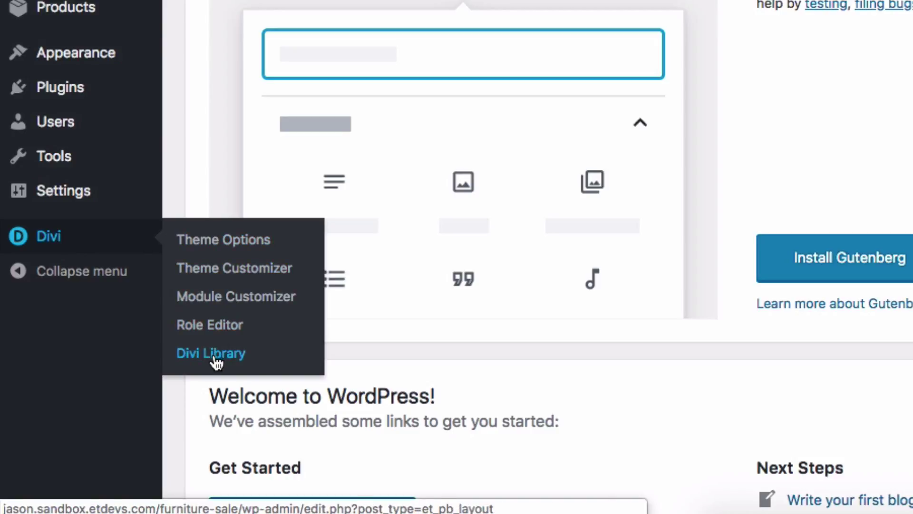
{"action": "left_click", "coordinate": [216, 361]}
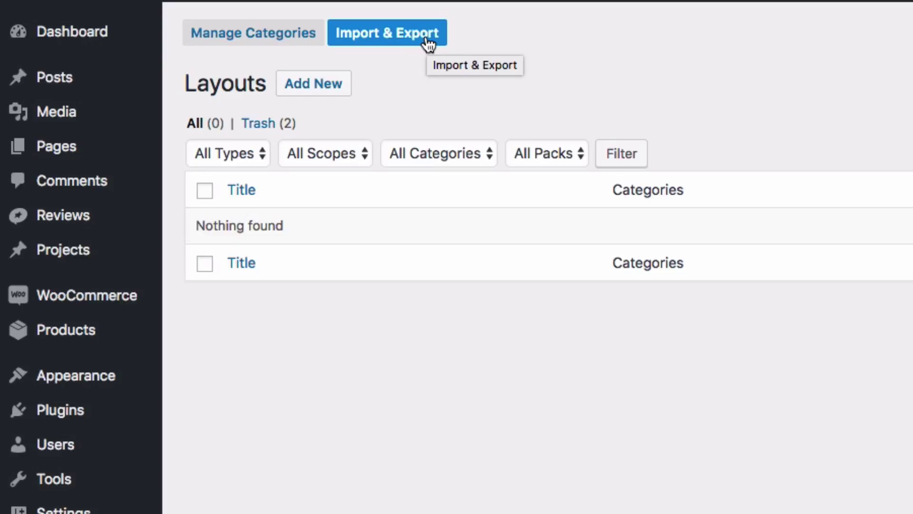
{"action": "left_click", "coordinate": [428, 40]}
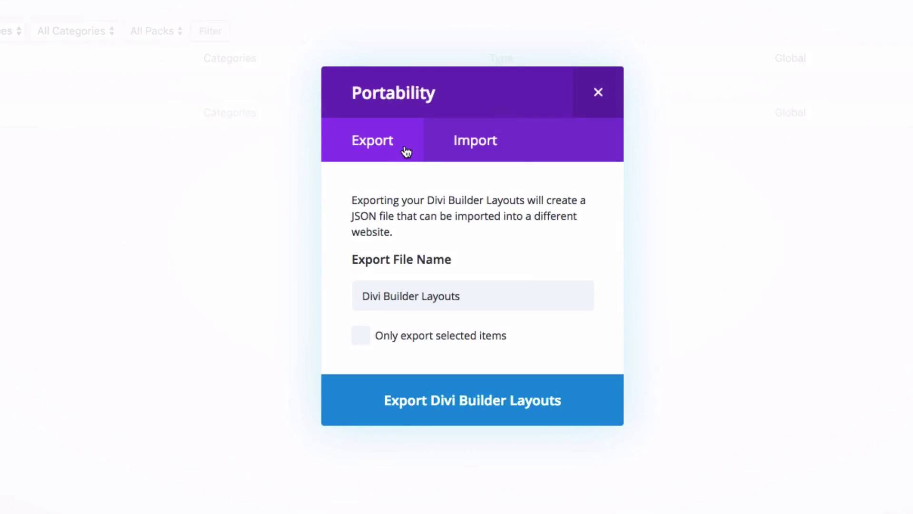
{"action": "left_click", "coordinate": [479, 149]}
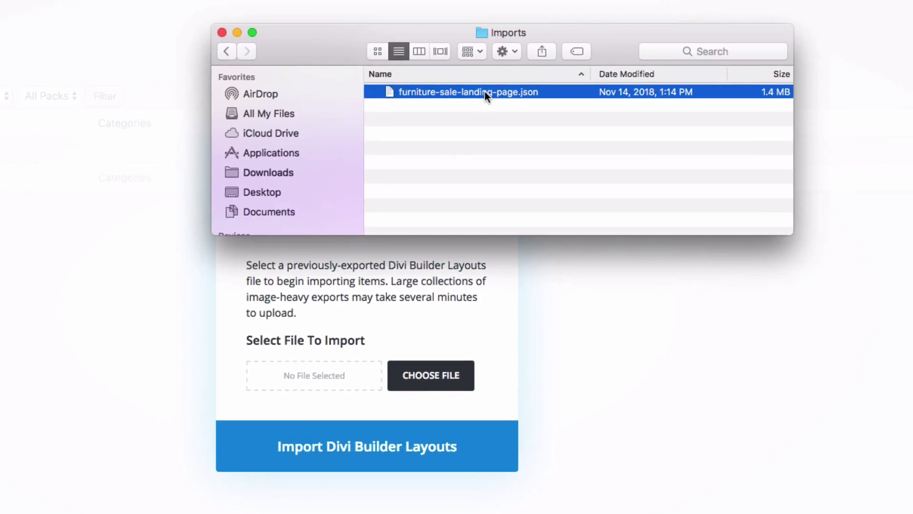
{"action": "left_click_drag", "start_coordinate": [484, 91], "coordinate": [321, 378]}
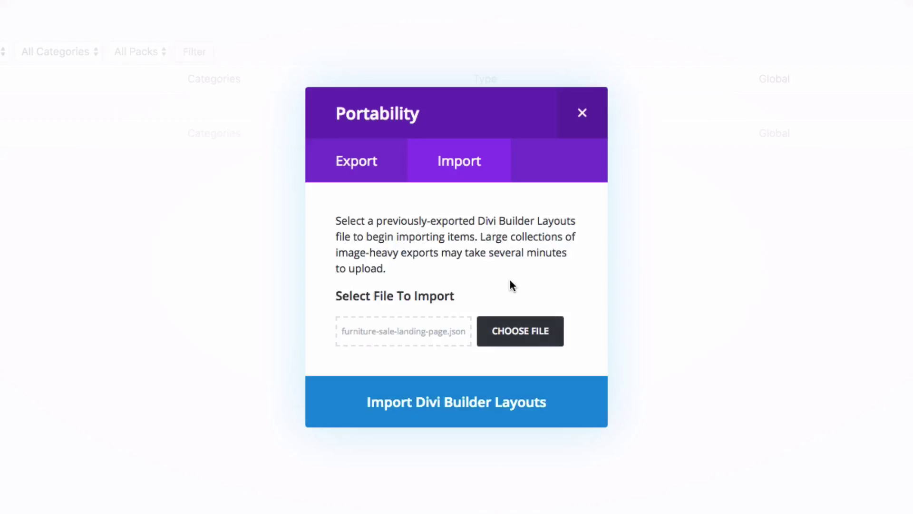
{"action": "left_click", "coordinate": [448, 406]}
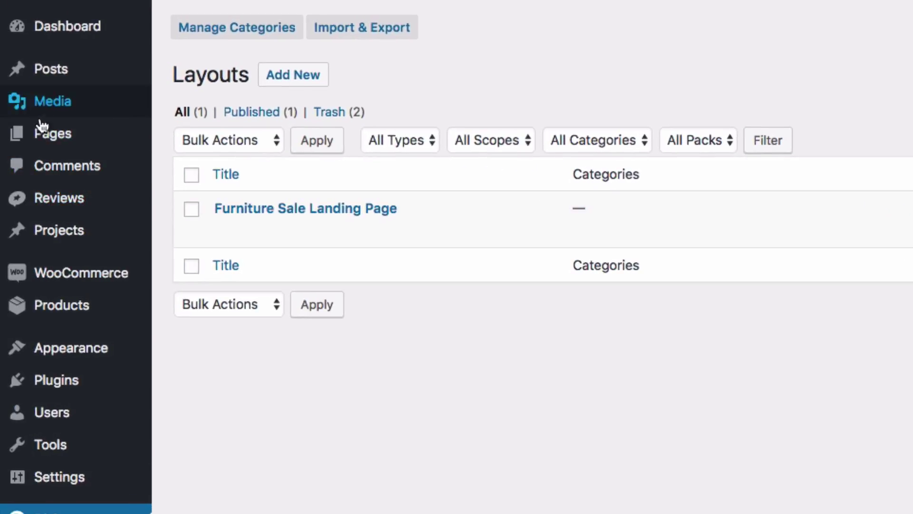
- Start a new page titled 'Landing Page'
{"action": "left_click", "coordinate": [213, 164]}
{"action": "type", "text": "L"}
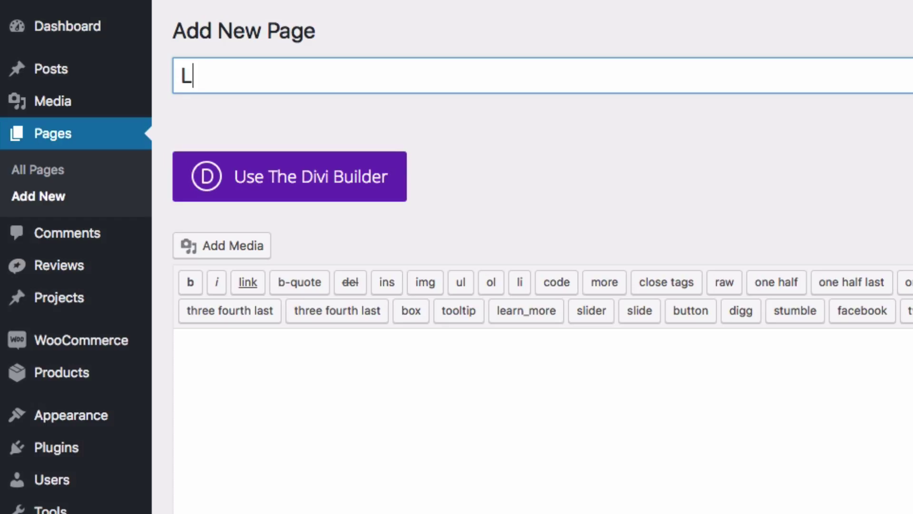
{"action": "type", "text": "anding P"}
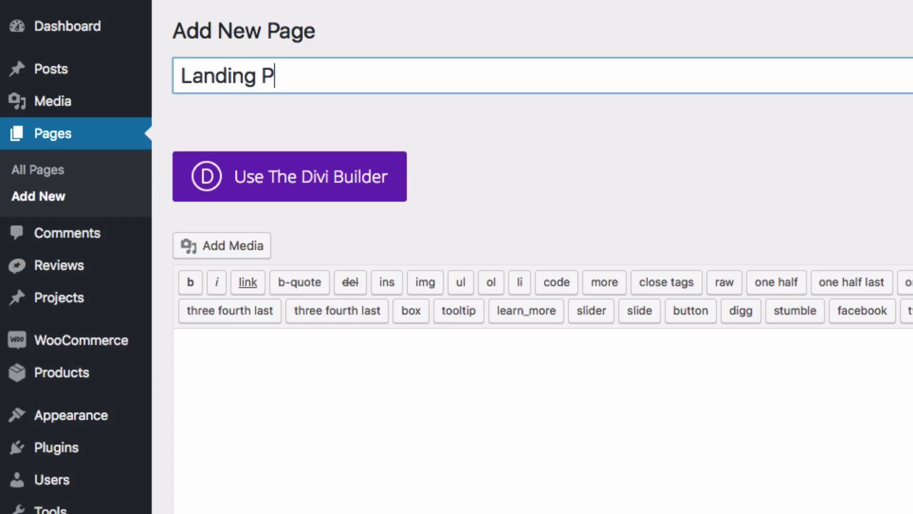
{"action": "type", "text": "age"}
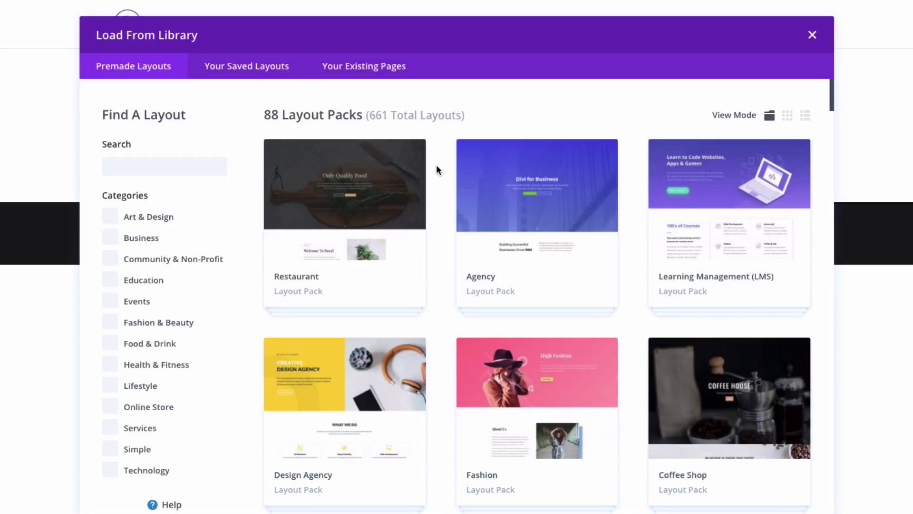
- Load the Furniture Sale Landing Page layout from Your Saved Layouts
{"action": "left_click", "coordinate": [257, 76]}
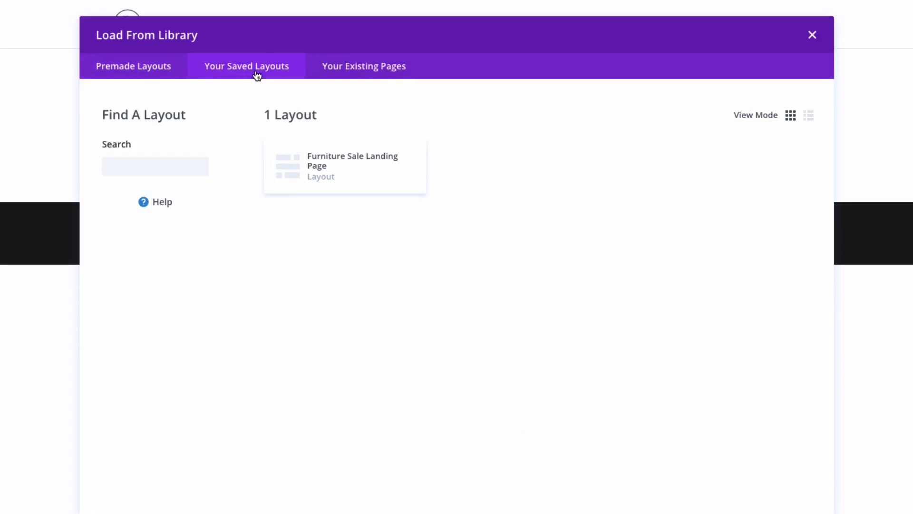
{"action": "left_click", "coordinate": [350, 170]}
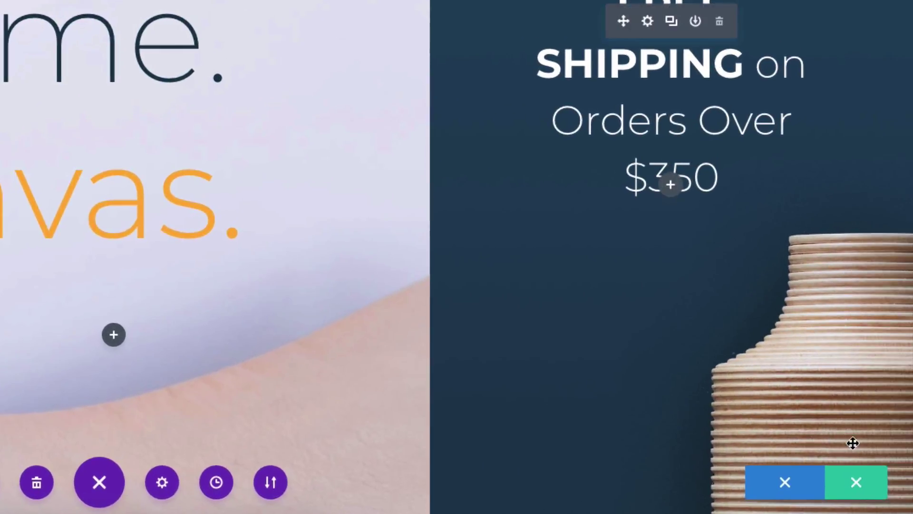
- Publish the Landing Page from the save bar
{"action": "mouse_move", "coordinate": [816, 482]}
{"action": "left_click", "coordinate": [855, 485]}
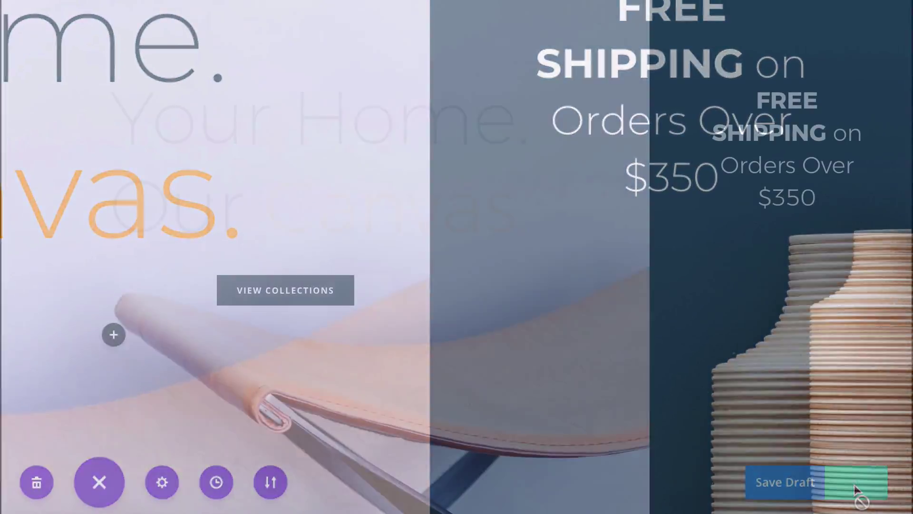